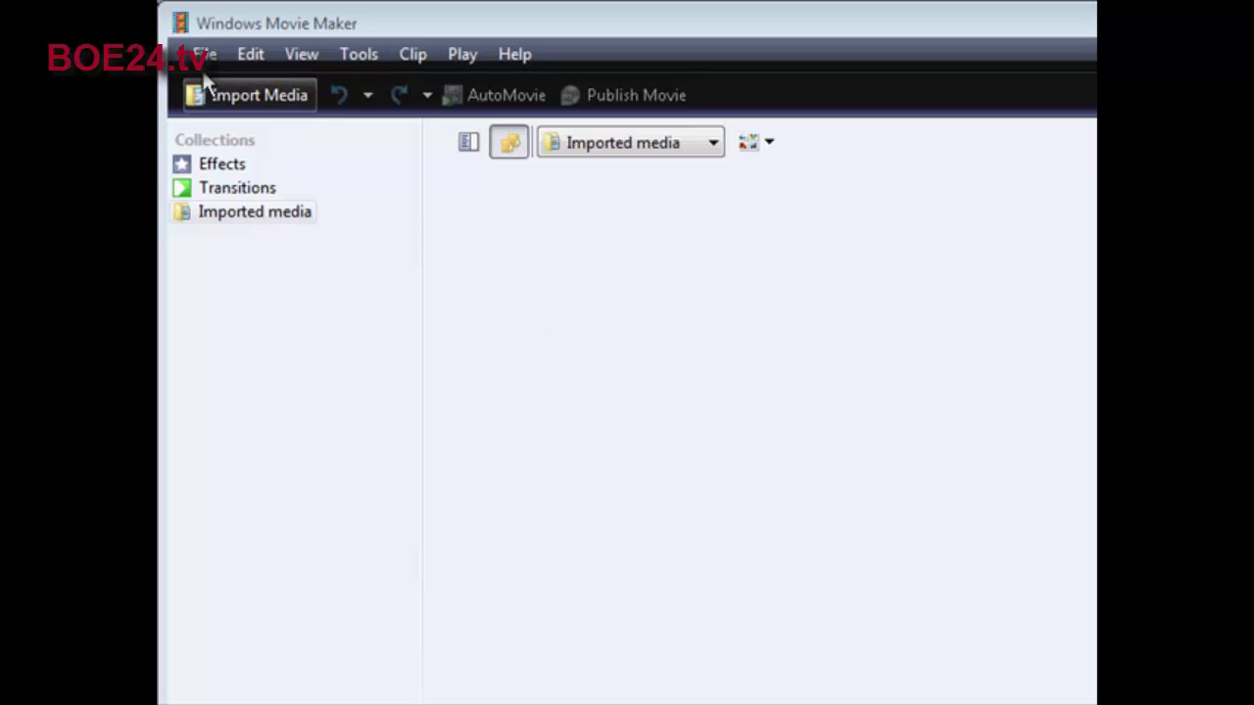
# Step: Import v1.wmv from the wmv folder and drag the v1 clip onto the timeline
pyautogui.click(252, 98)
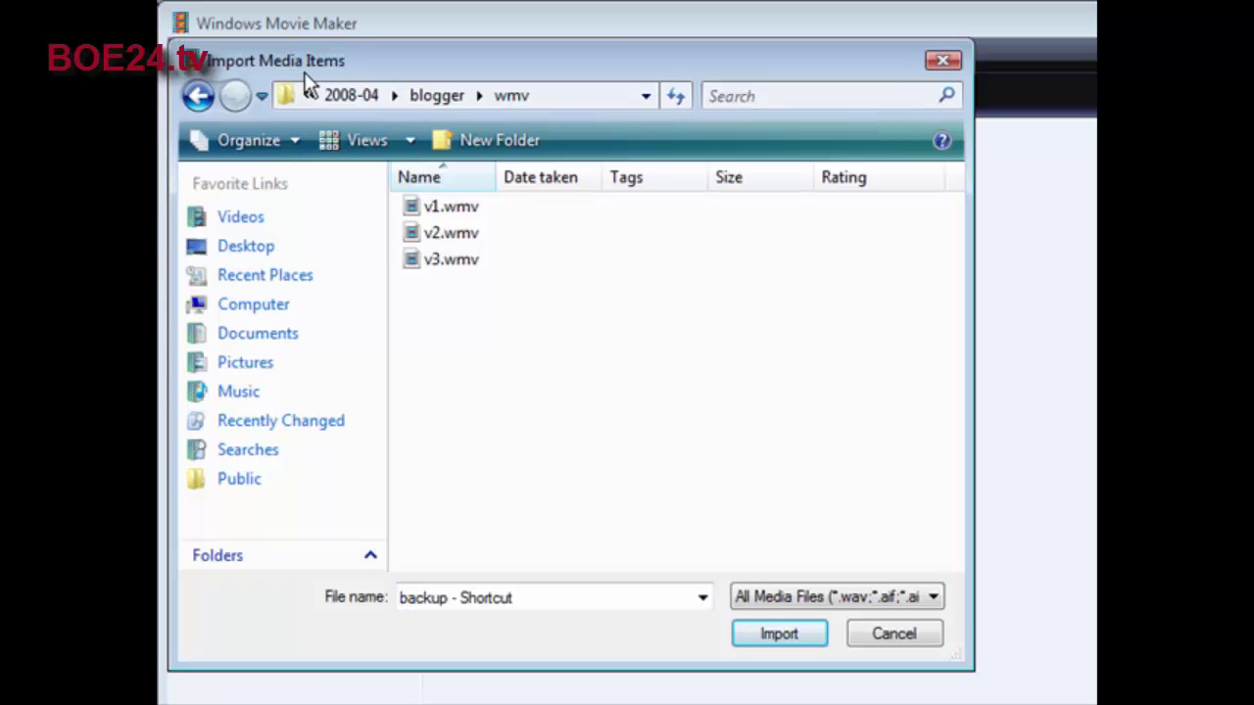
pyautogui.click(479, 213)
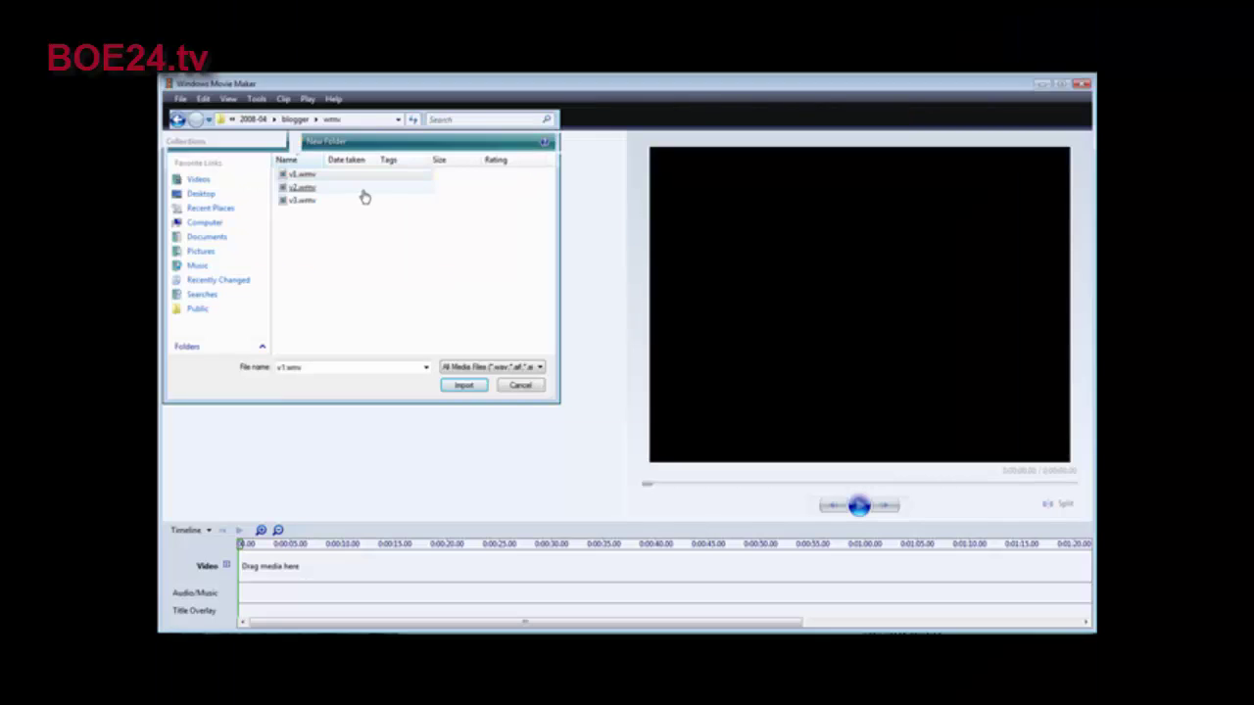
pyautogui.doubleClick(576, 211)
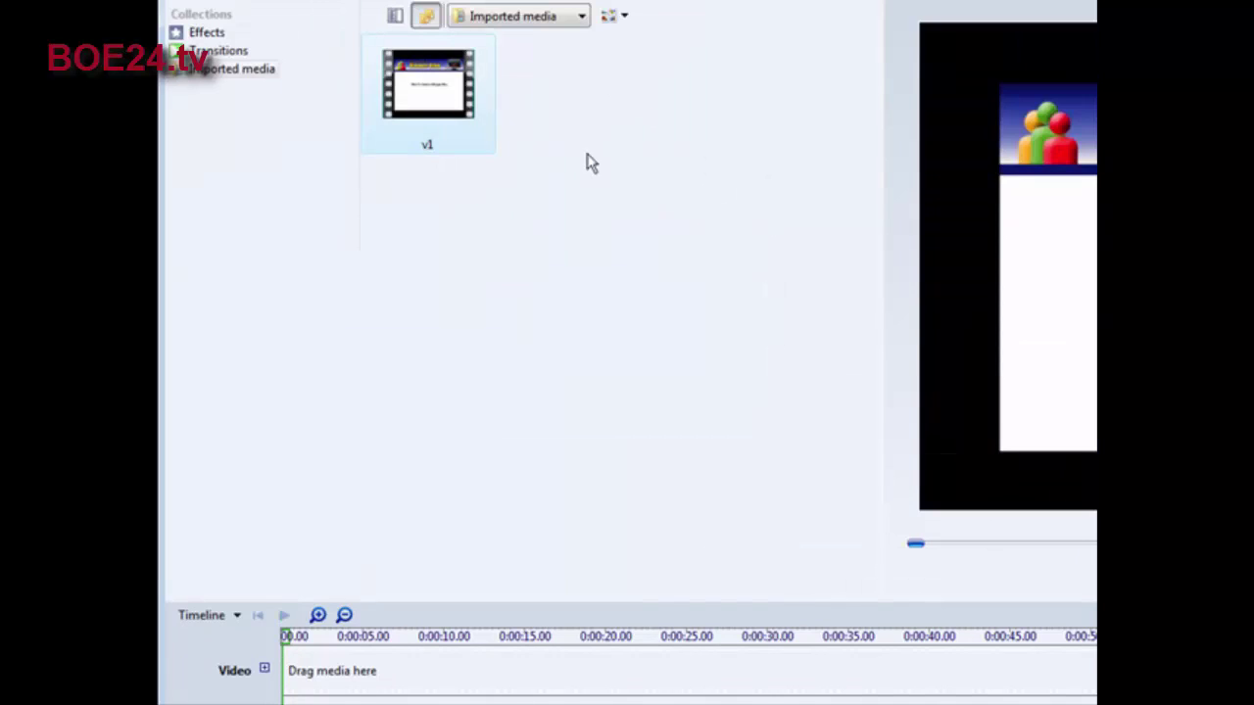
pyautogui.moveTo(439, 93); pyautogui.dragTo(407, 676)
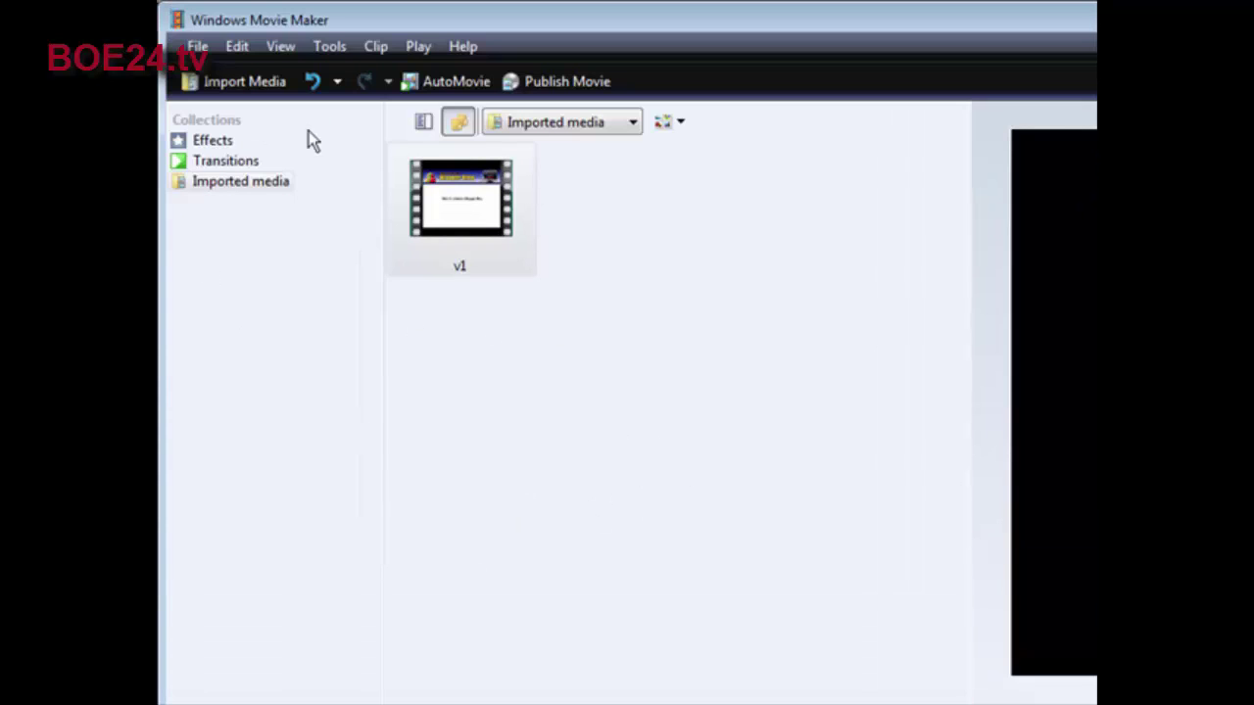
# Step: Create a title on the selected clip reading 'See more at website.com'
pyautogui.click(332, 49)
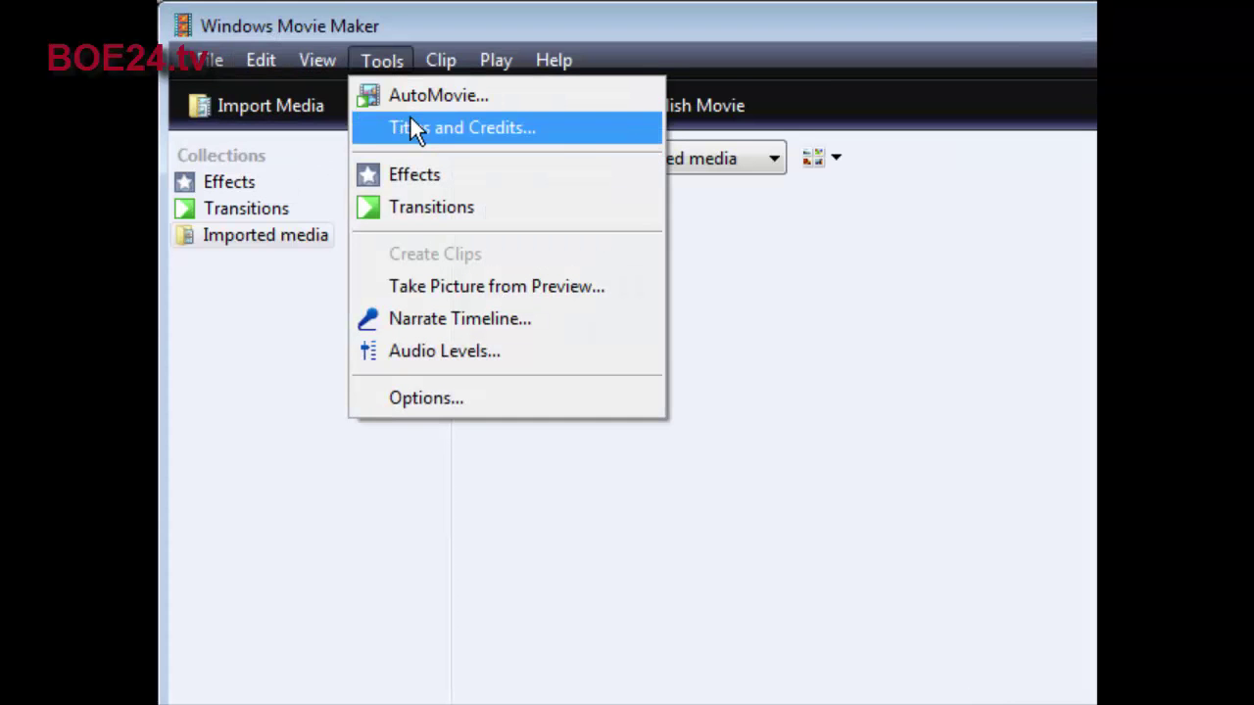
pyautogui.click(412, 124)
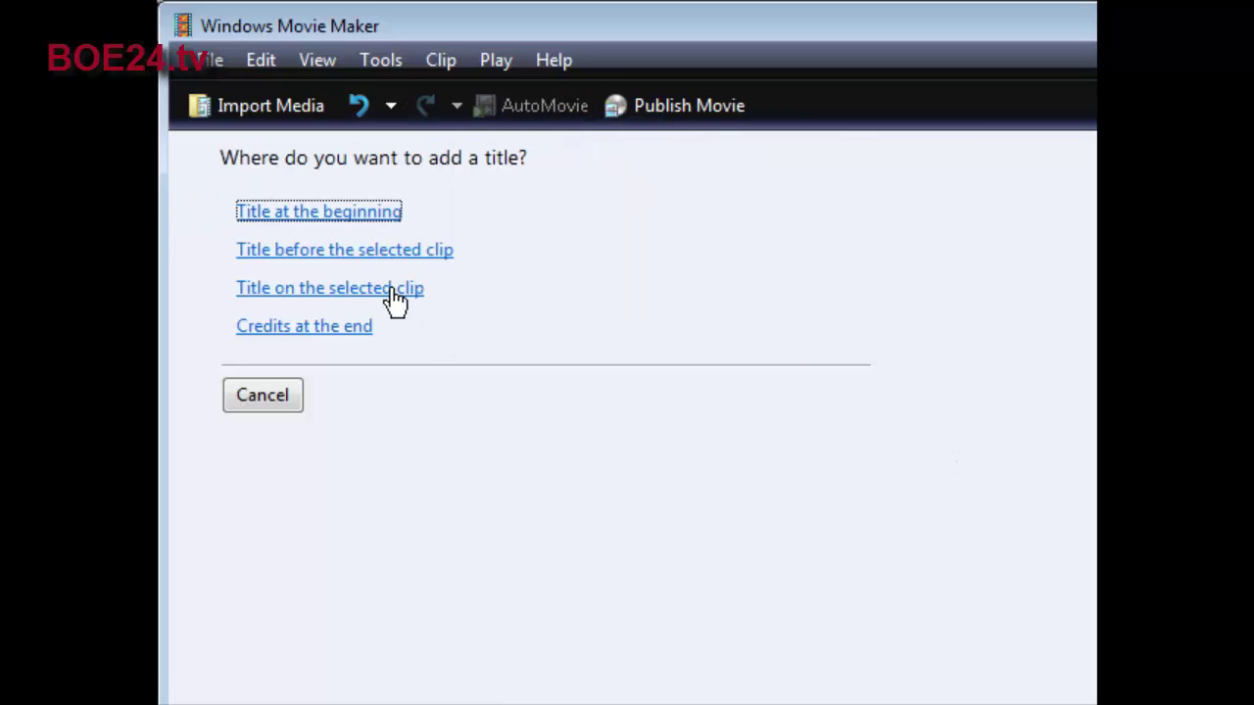
pyautogui.click(395, 294)
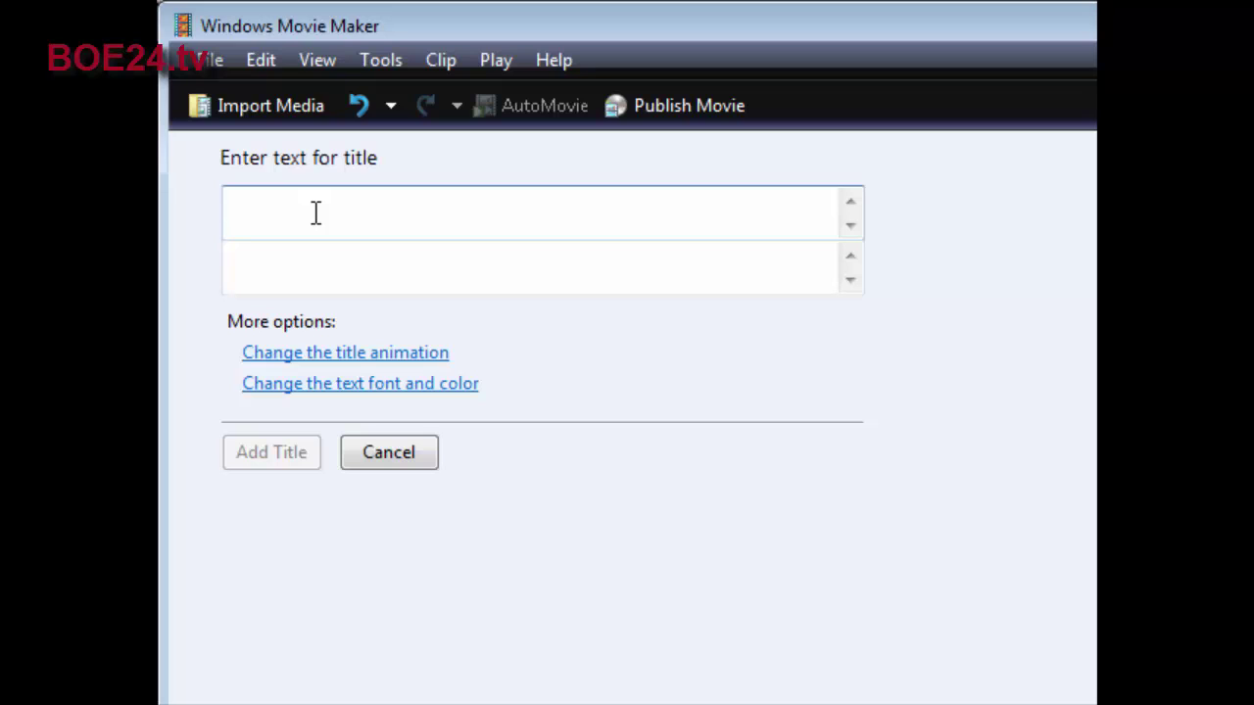
pyautogui.write('Prop')
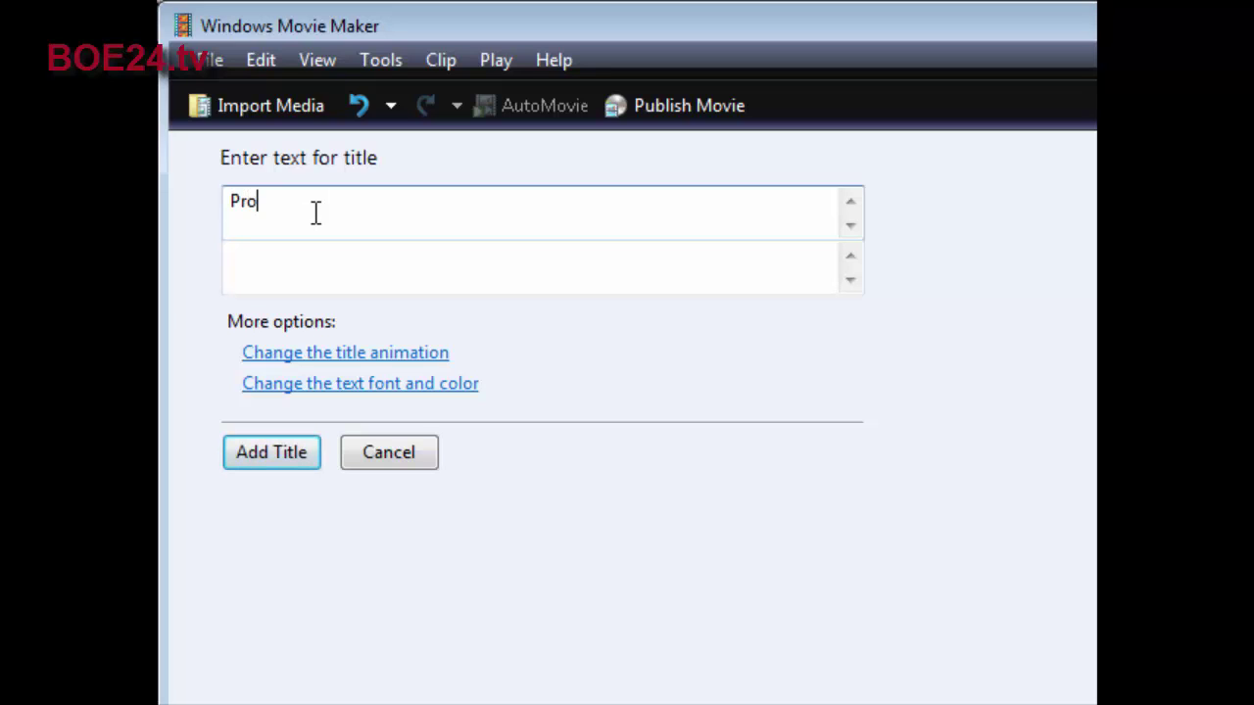
pyautogui.press('BackSpace')
pyautogui.press('BackSpace')
pyautogui.press('BackSpace')
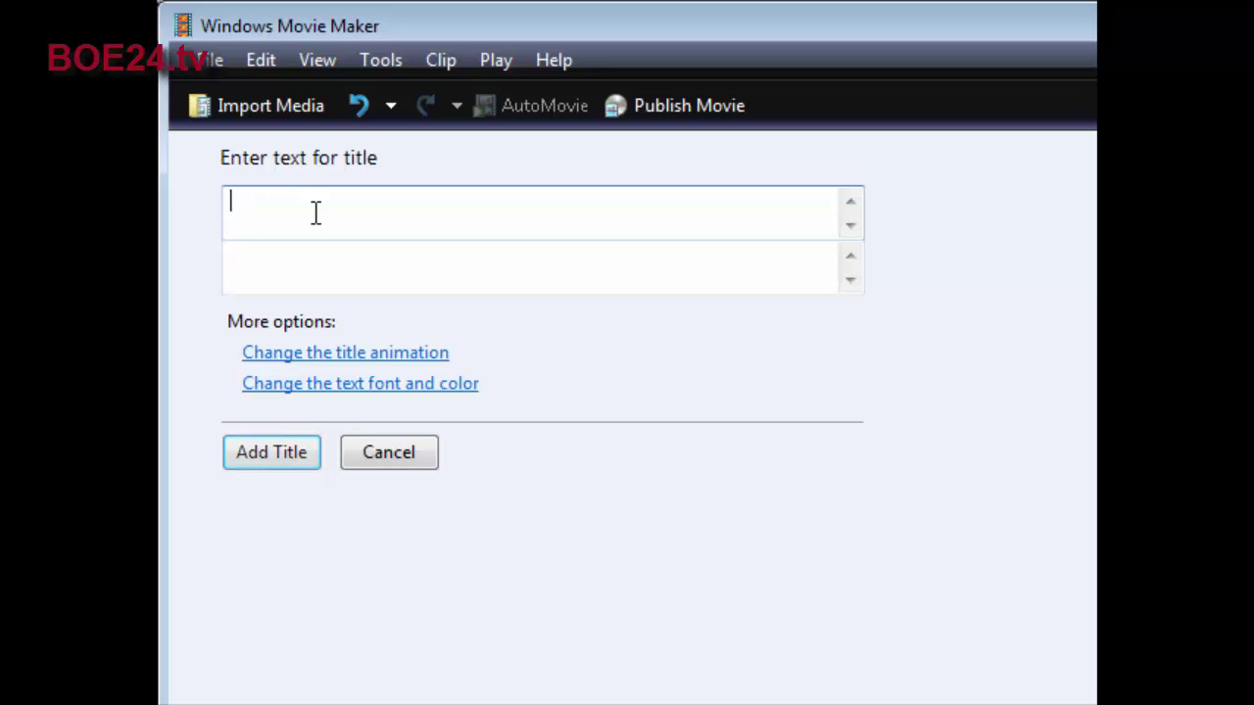
pyautogui.write('See more ')
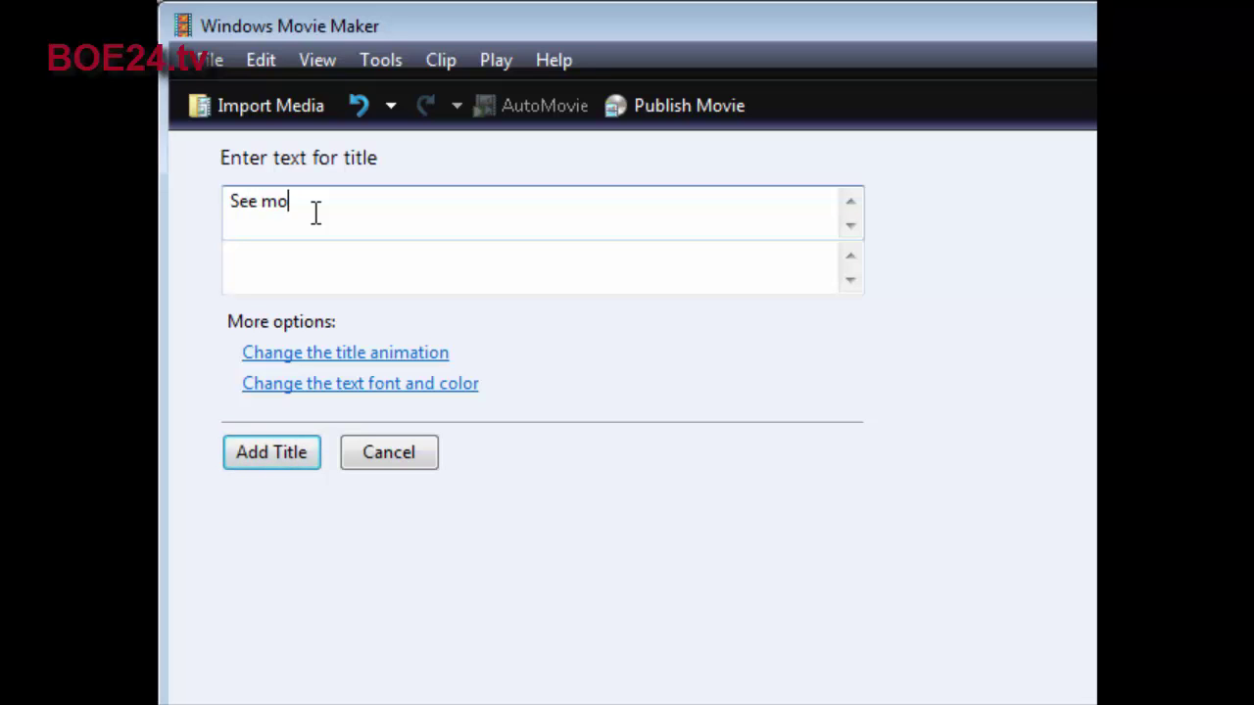
pyautogui.write('at website.com')
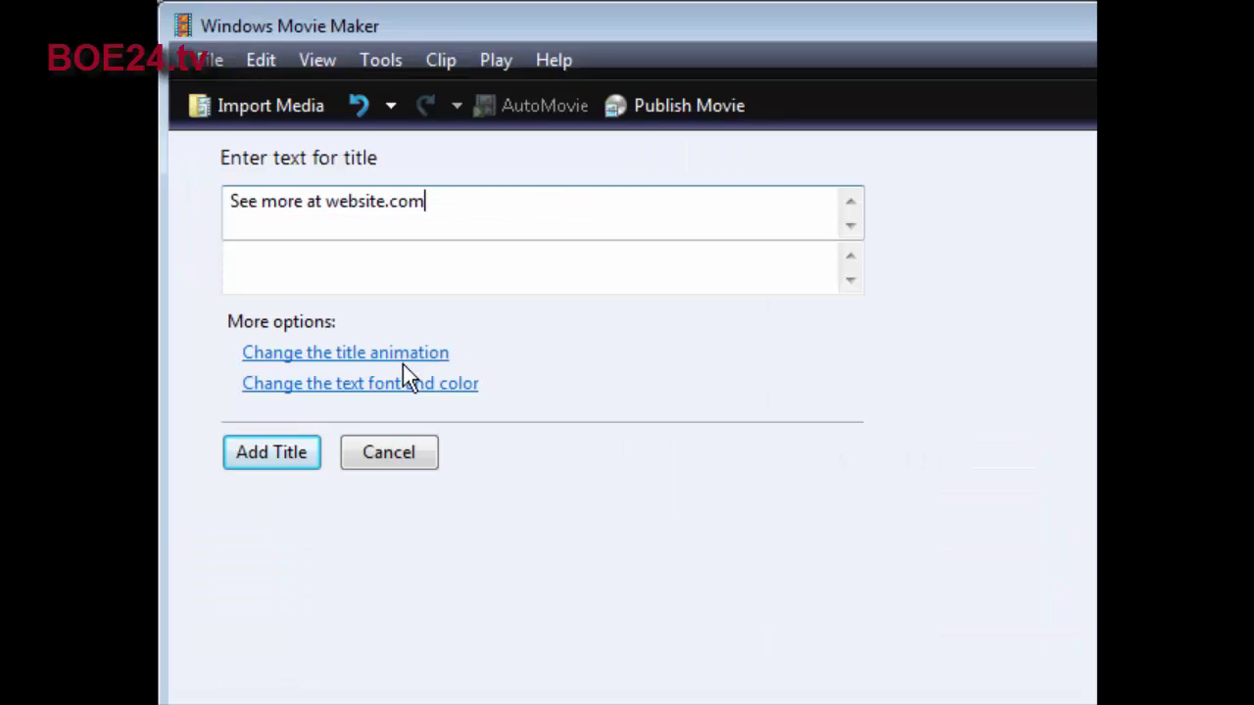
# Step: Set the title's animation to Fly In, Fly Out
pyautogui.click(266, 229)
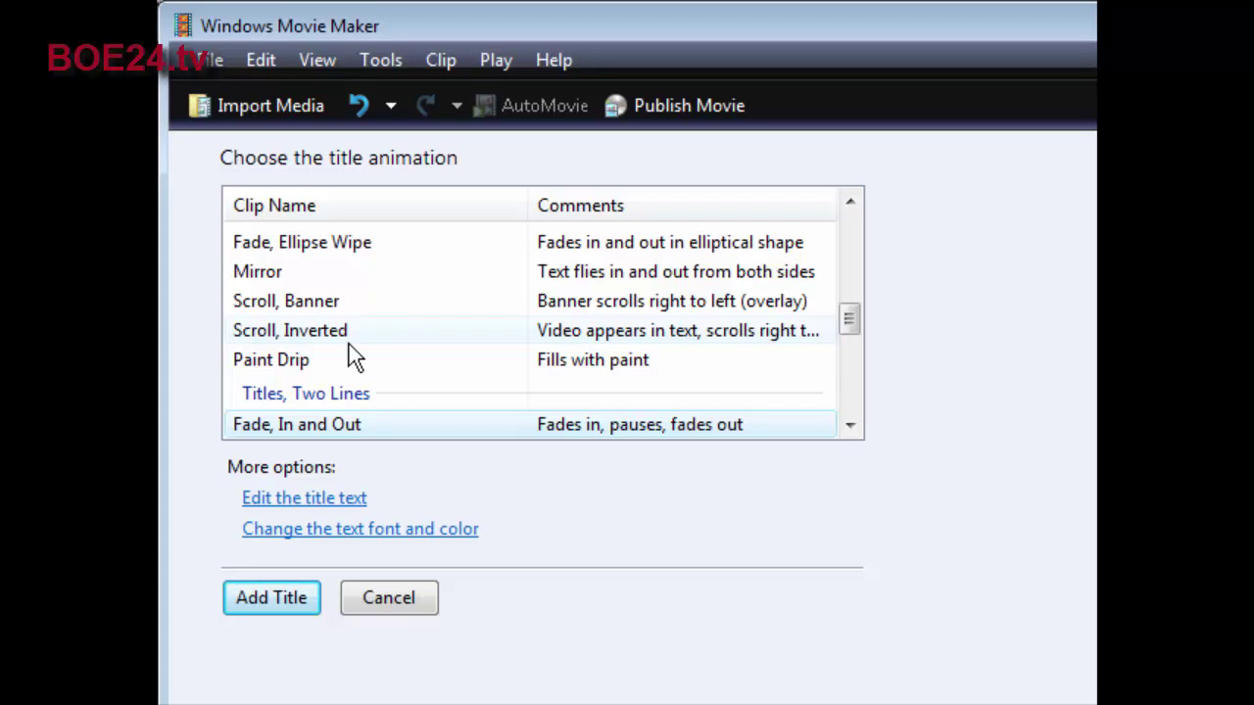
pyautogui.click(402, 341)
pyautogui.scroll(-1, 396, 353)
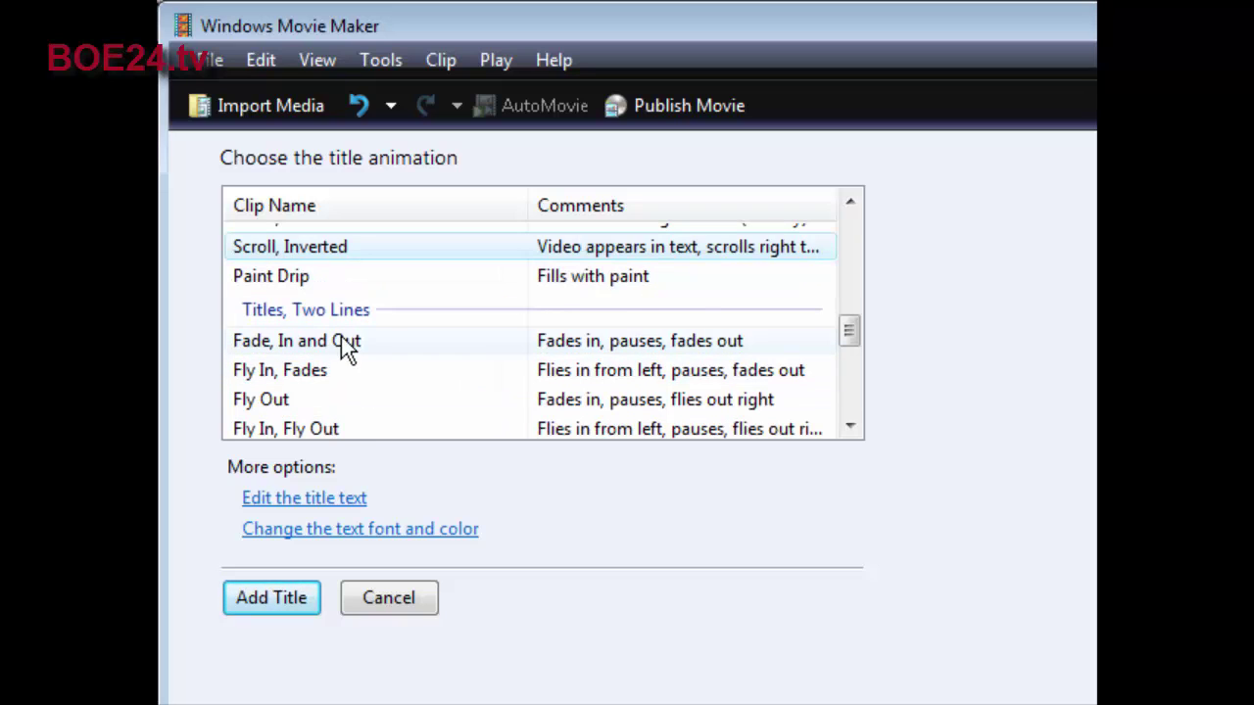
pyautogui.scroll(-1, 353, 343)
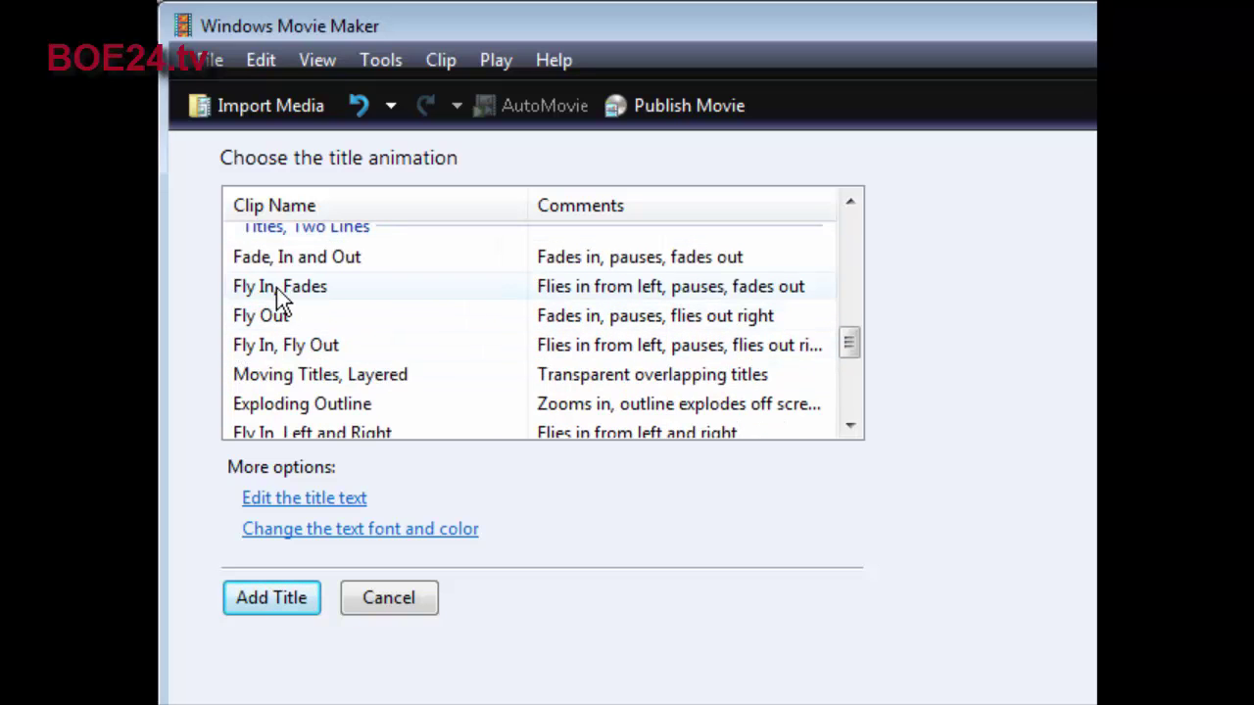
pyautogui.click(277, 355)
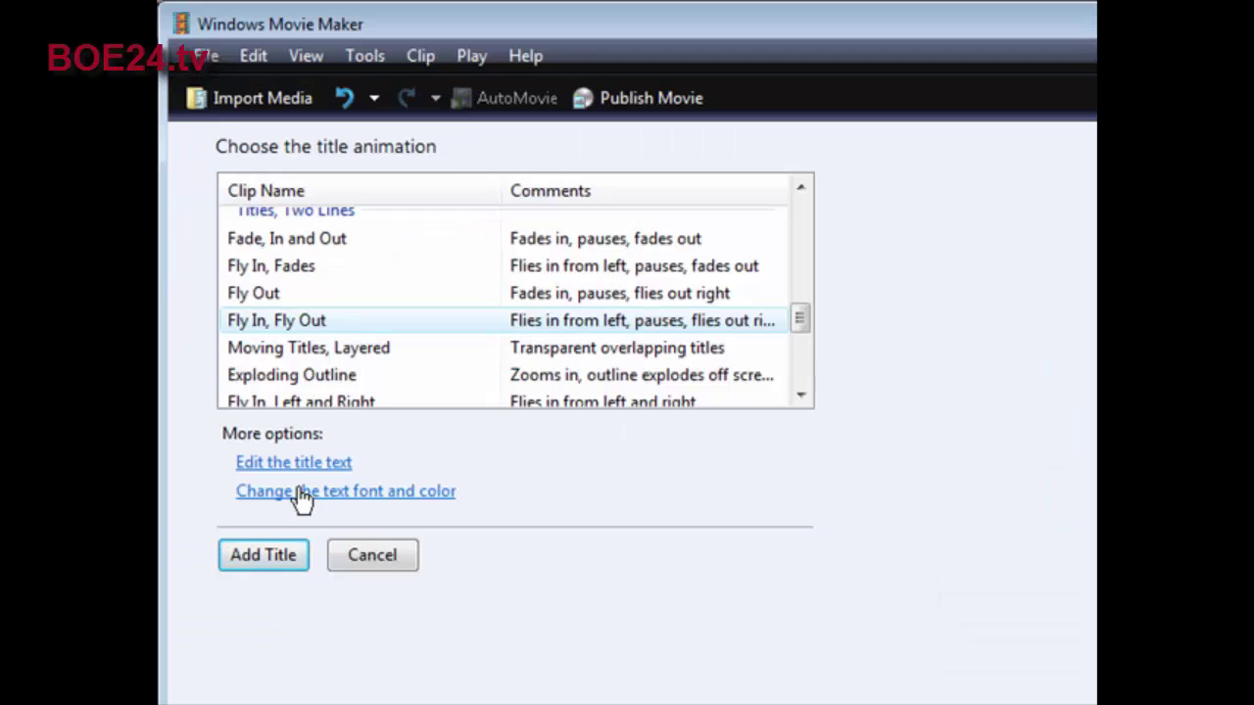
# Step: Change the title text colour to dark purple
pyautogui.click(301, 492)
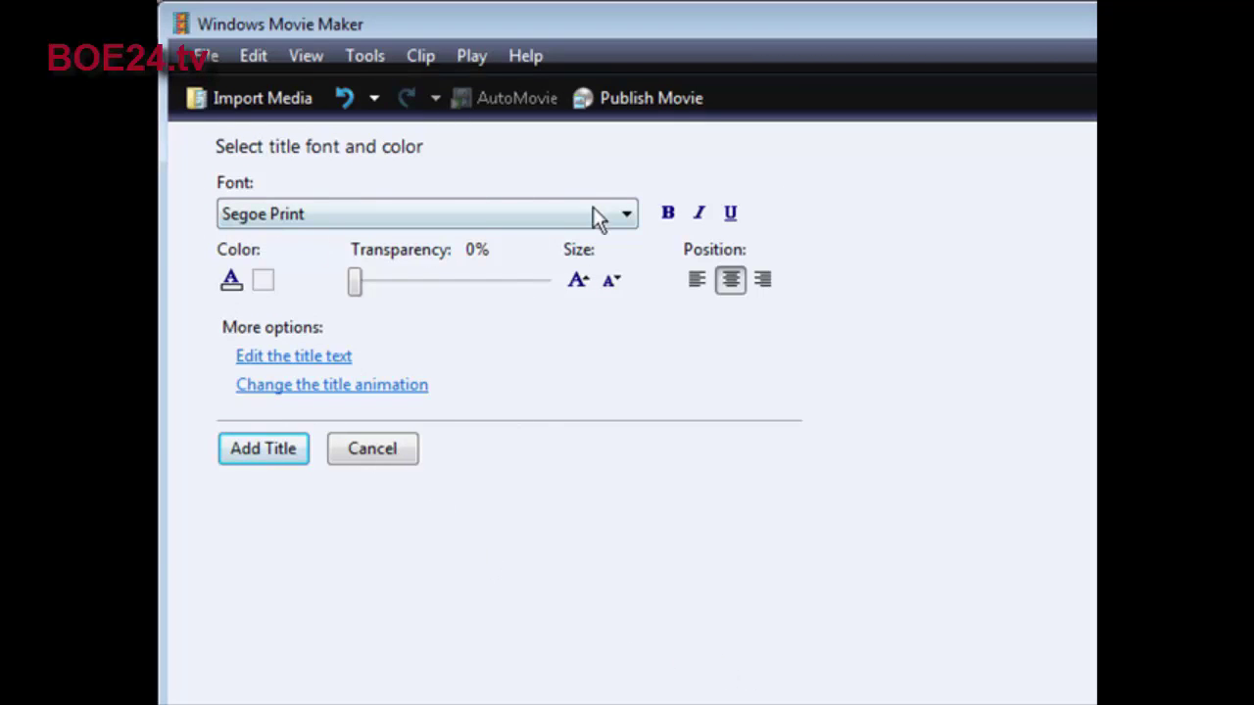
pyautogui.click(232, 282)
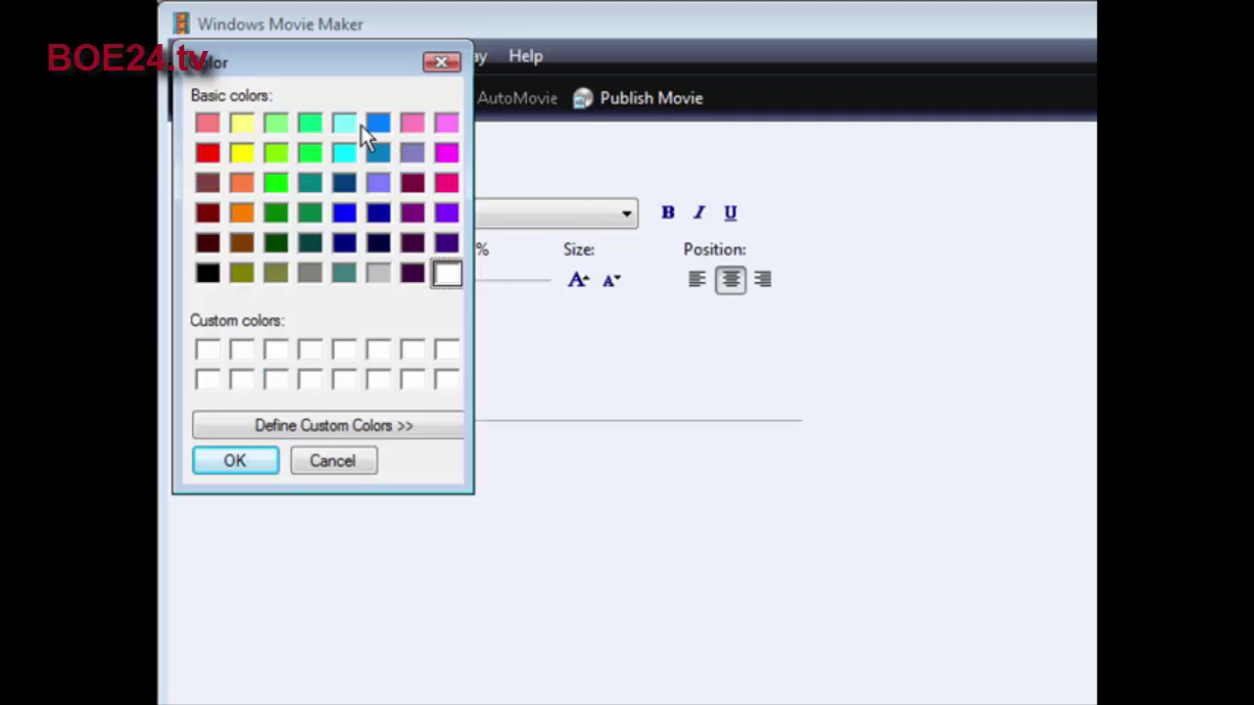
pyautogui.click(414, 276)
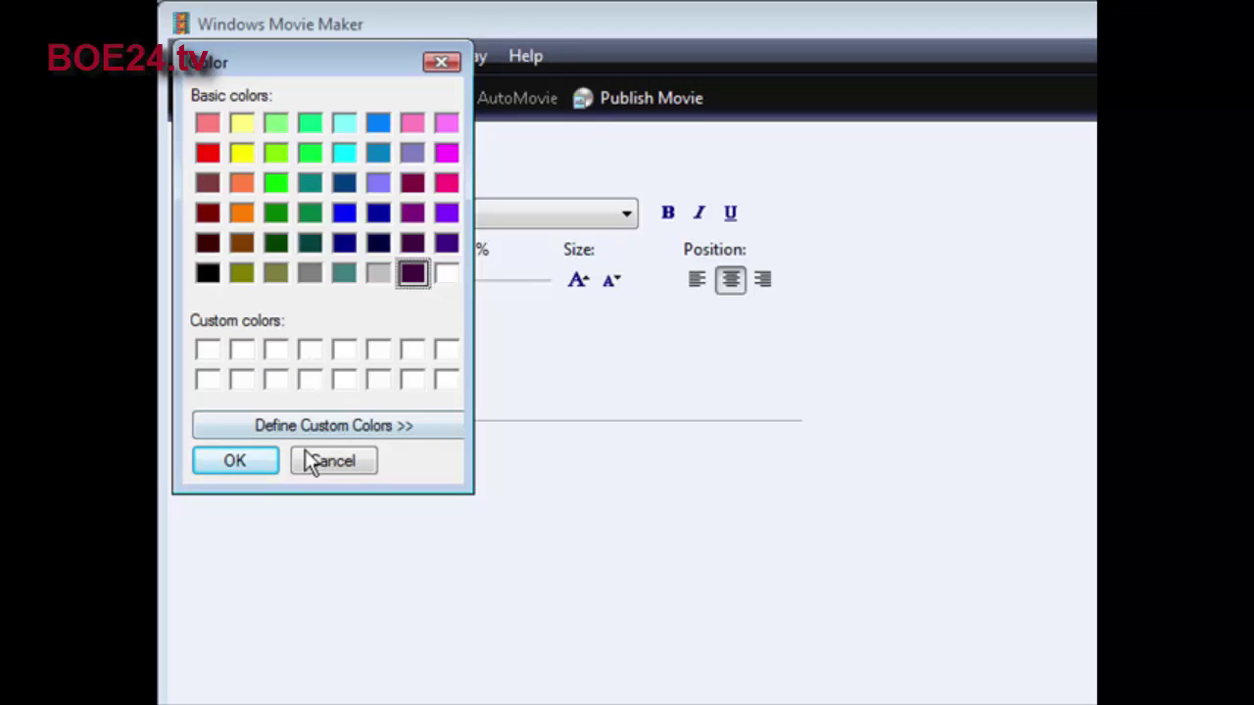
pyautogui.click(255, 456)
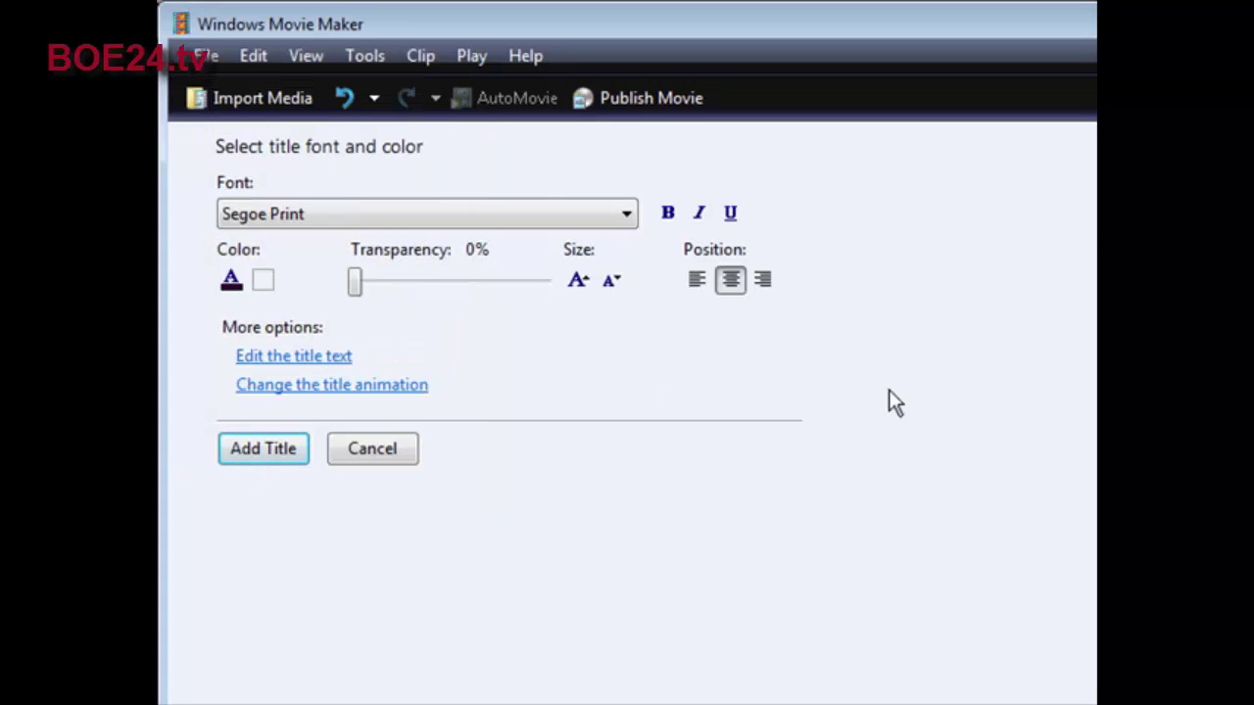
# Step: Decrease the title's font size by three steps
pyautogui.click(608, 282)
pyautogui.click(608, 282)
pyautogui.click(608, 282)
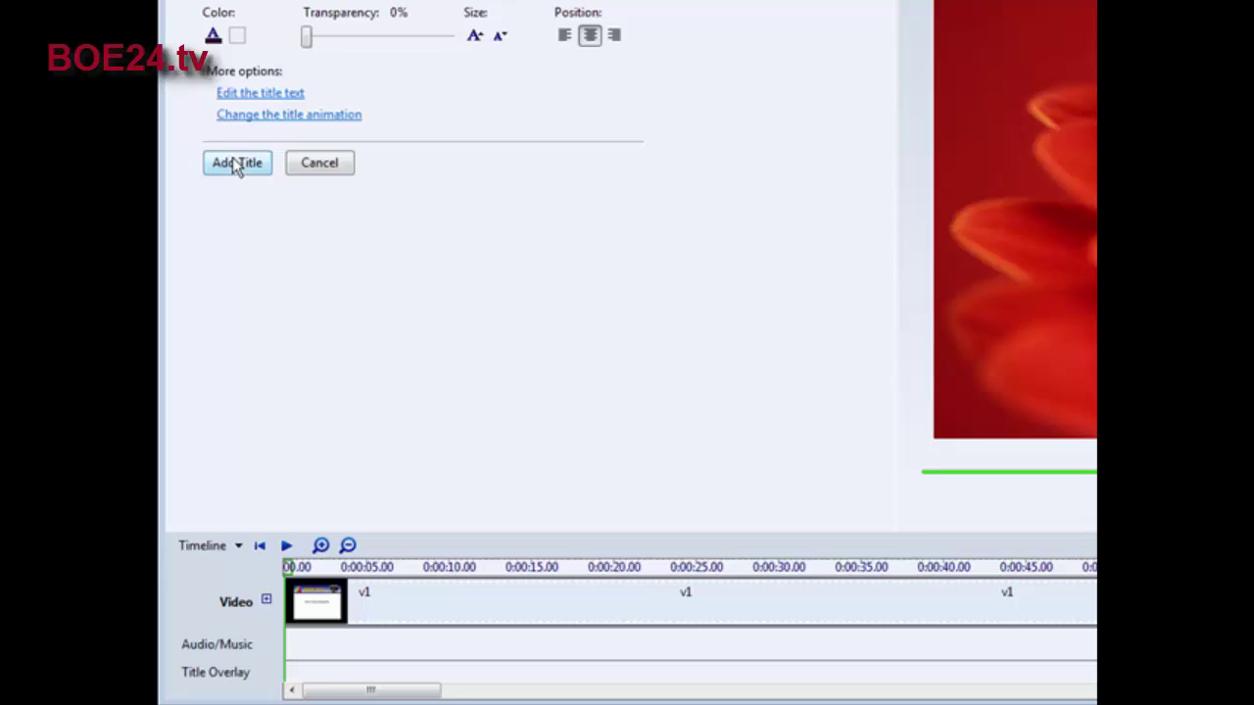
# Step: Add the title to the overlay track from about 0:00:17 to 0:00:38 and play a preview
pyautogui.click(262, 447)
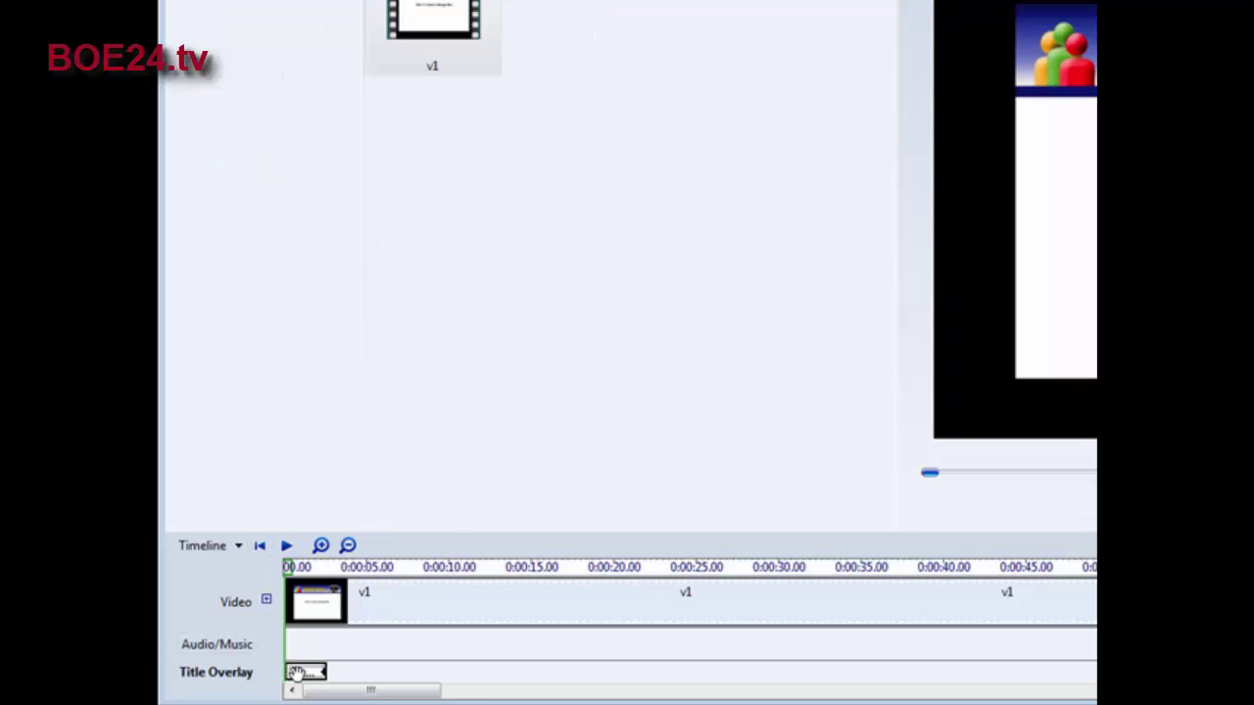
pyautogui.moveTo(303, 673); pyautogui.dragTo(586, 680)
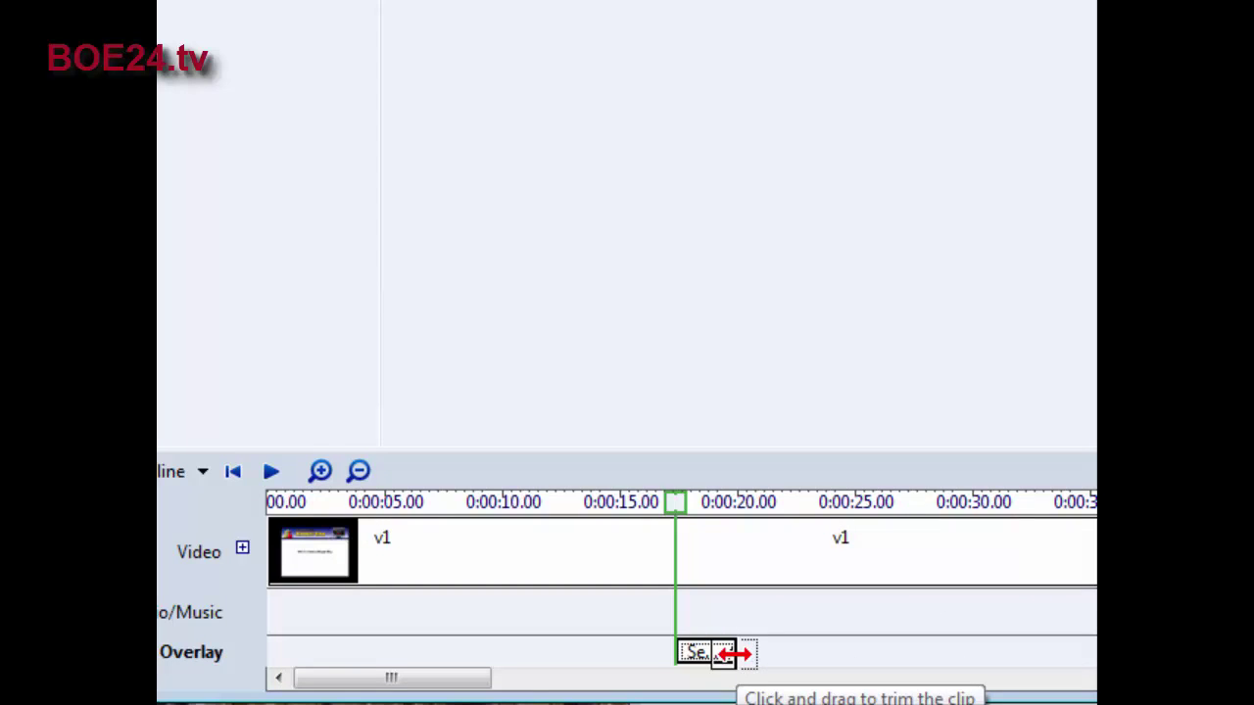
pyautogui.moveTo(735, 654); pyautogui.dragTo(1184, 663)
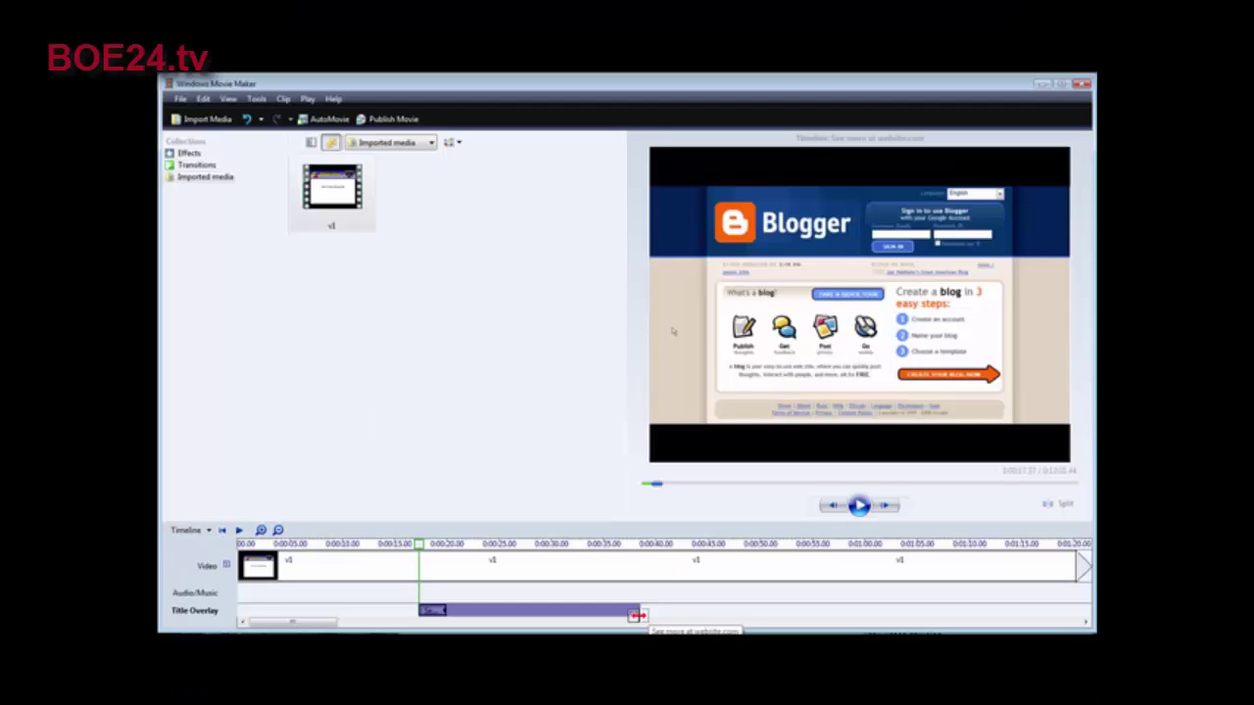
pyautogui.moveTo(636, 615); pyautogui.dragTo(639, 616)
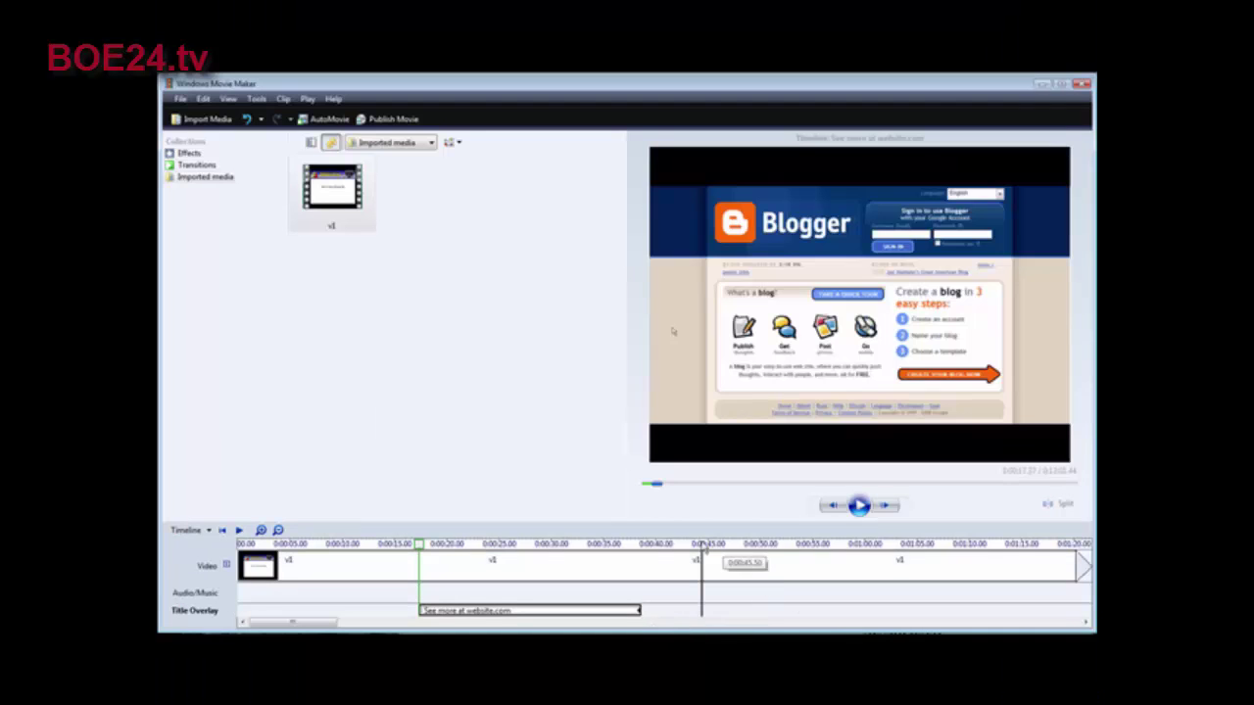
pyautogui.click(858, 505)
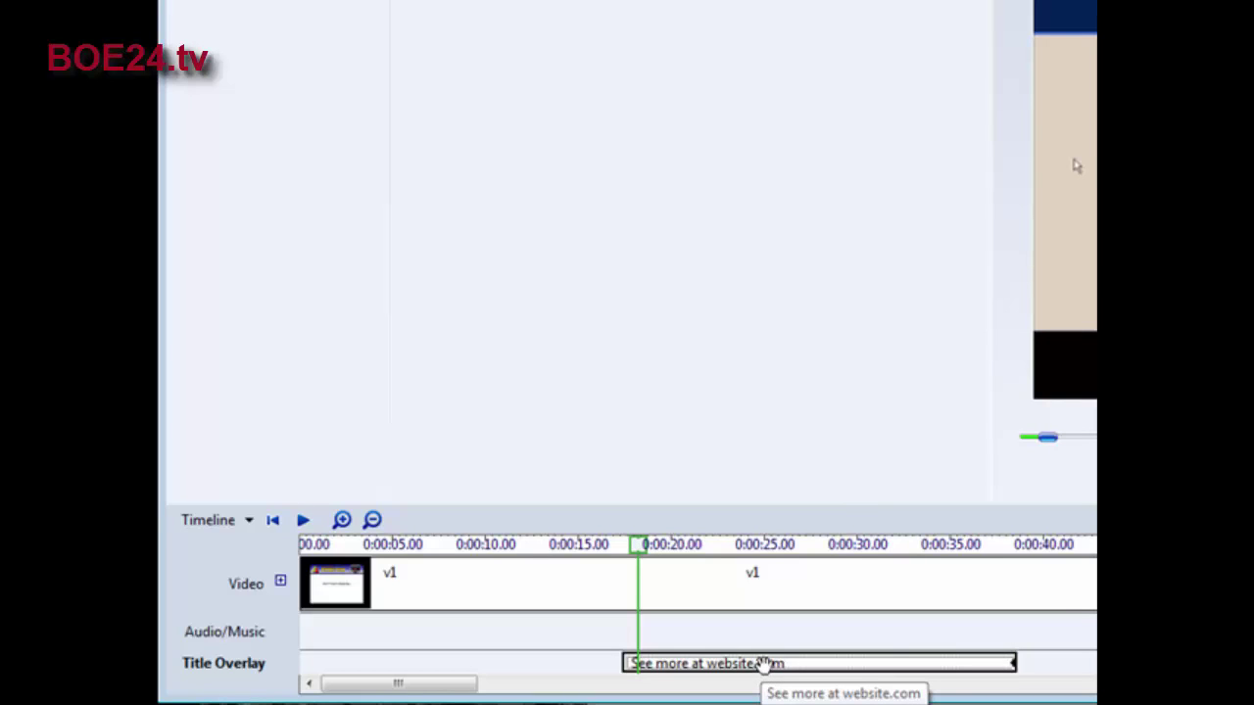
# Step: Copy the title clip and paste a second copy on the Title Overlay track at 0:03:25
pyautogui.rightClick(765, 666)
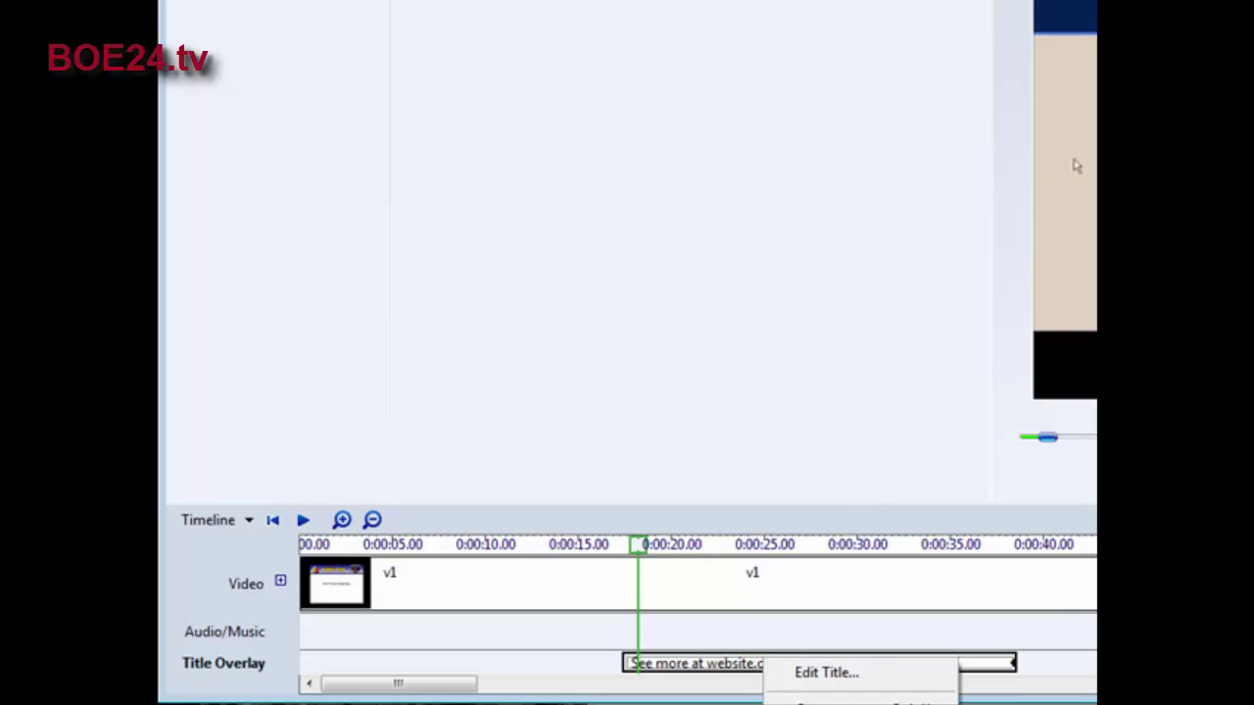
pyautogui.press('Escape')
pyautogui.moveTo(458, 686); pyautogui.dragTo(807, 698)
pyautogui.moveTo(742, 546)
pyautogui.mouseDown()
pyautogui.moveTo(755, 588)
pyautogui.moveTo(742, 557)
pyautogui.mouseUp()
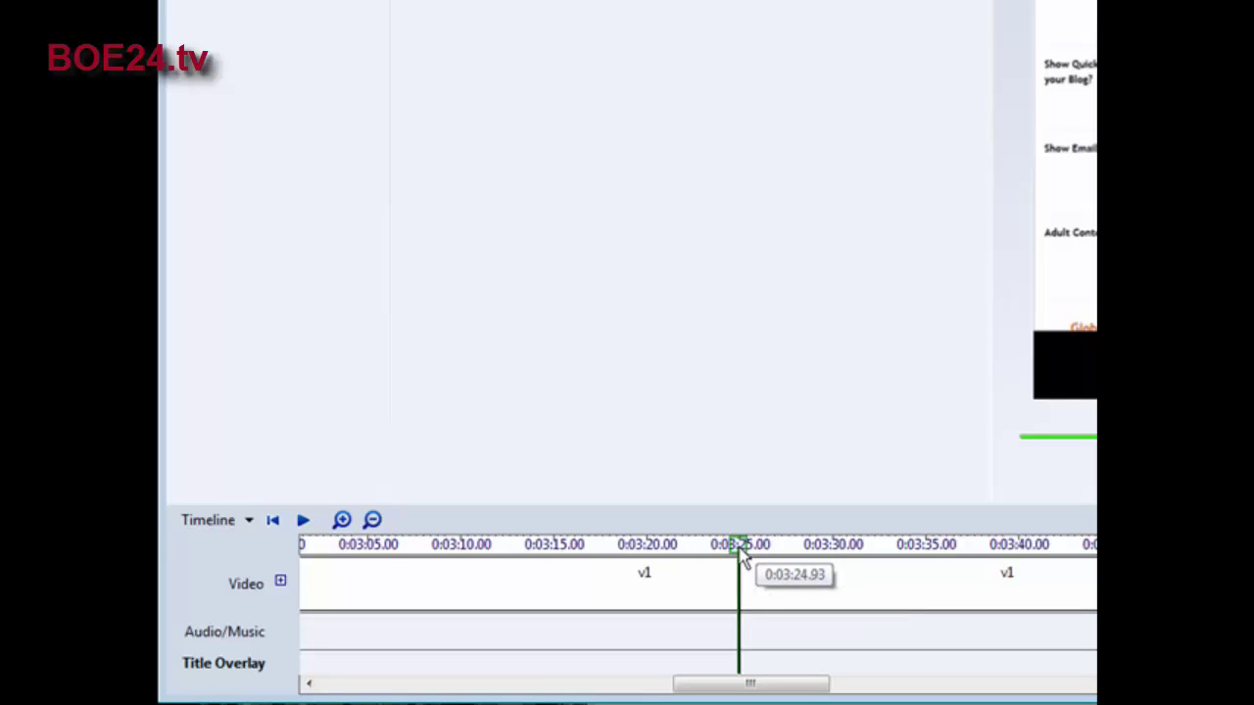
pyautogui.rightClick(741, 677)
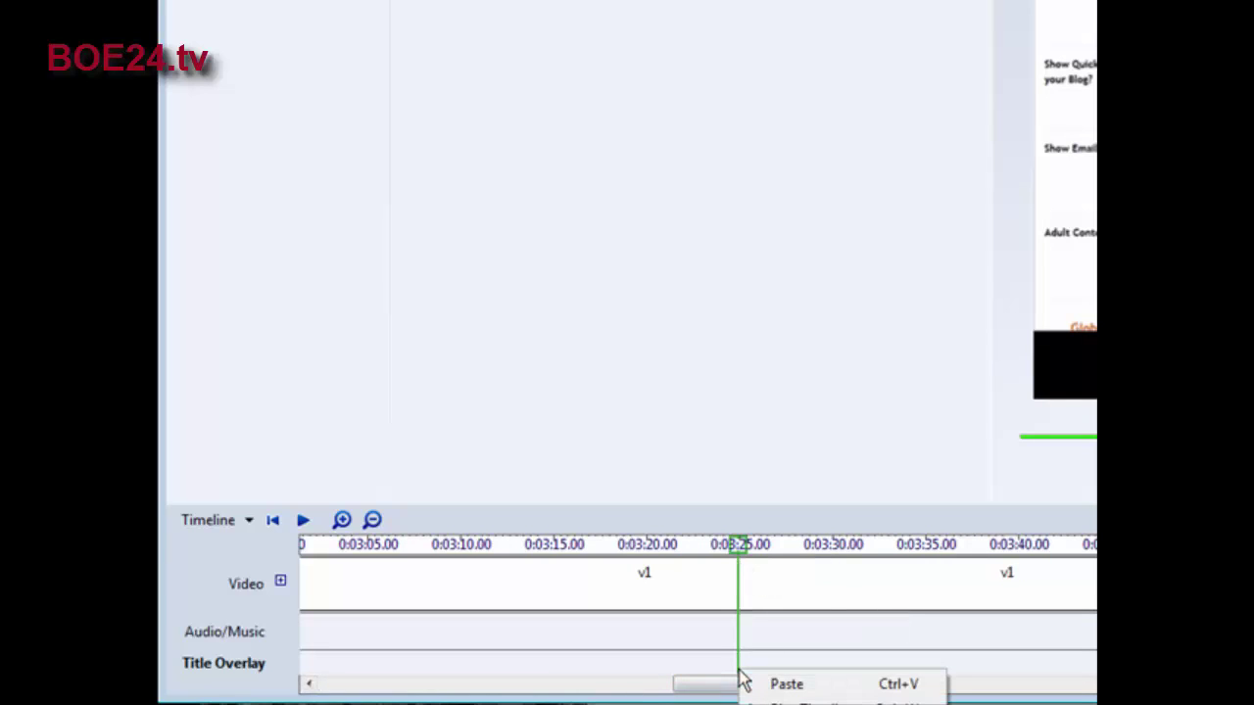
pyautogui.click(865, 686)
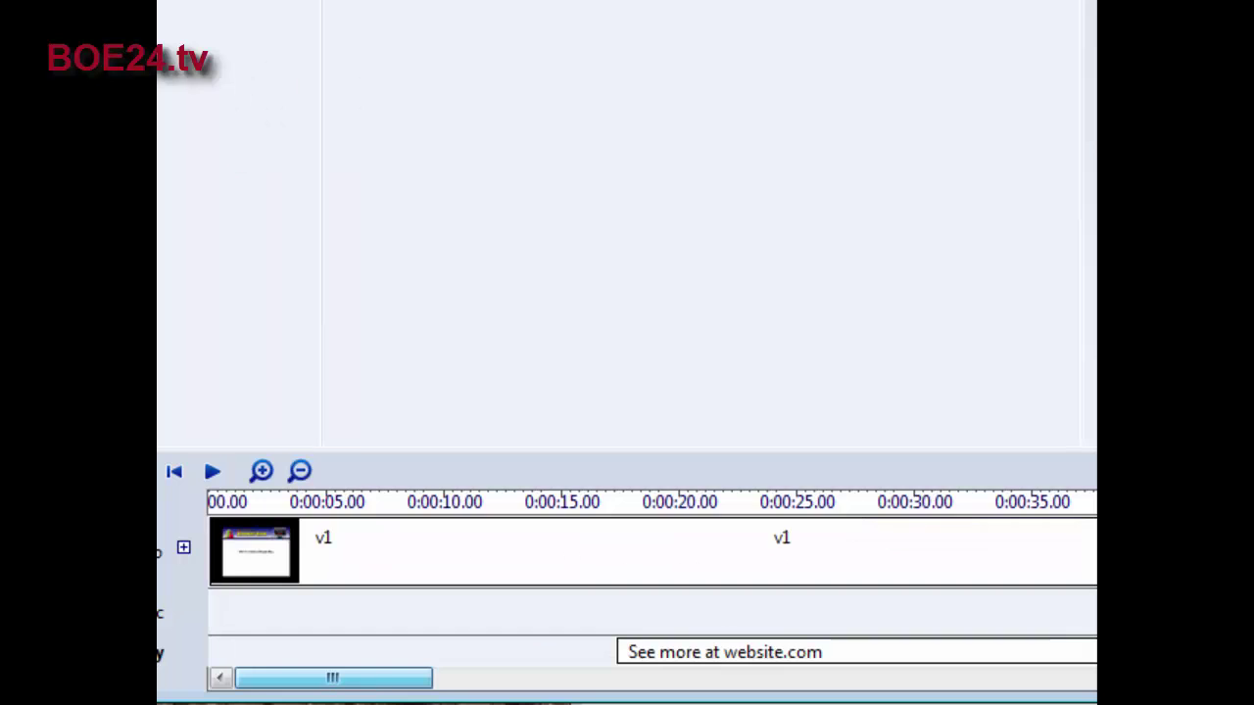
pyautogui.moveTo(306, 678)
pyautogui.mouseDown()
pyautogui.moveTo(530, 678)
pyautogui.moveTo(304, 674)
pyautogui.mouseUp()
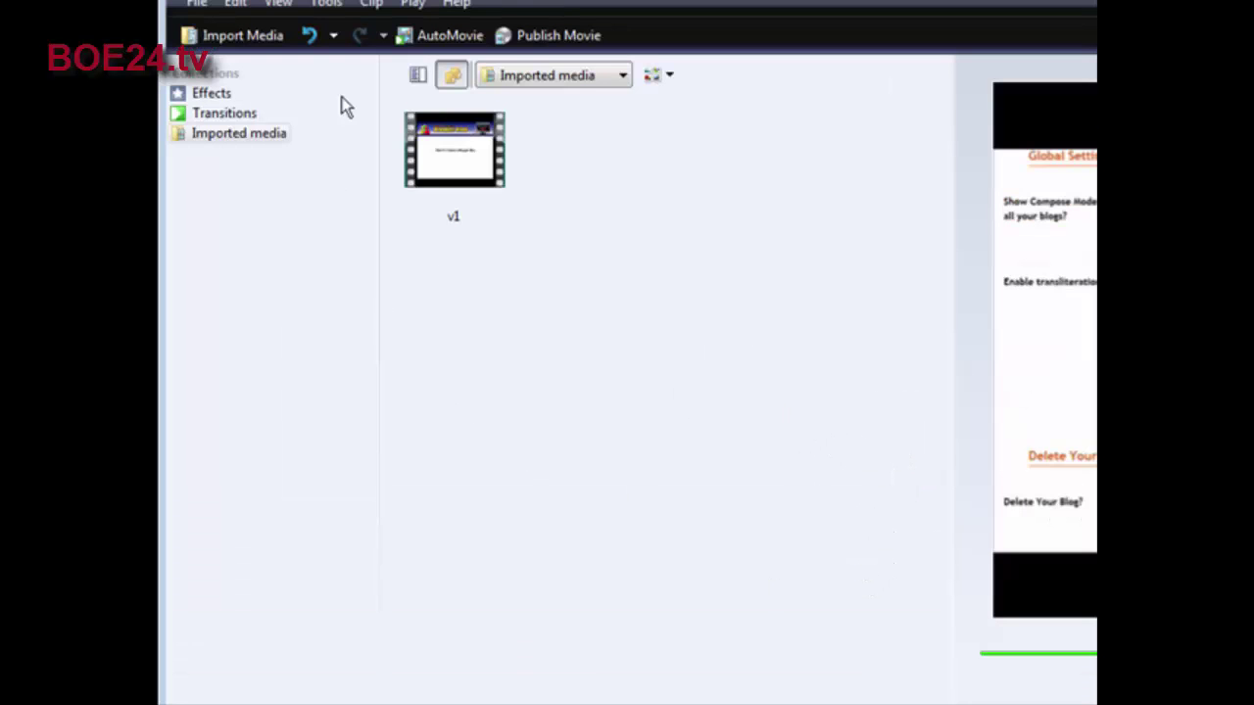
# Step: Publish the movie to this computer as a WMV file named 'Movie' on the Desktop
pyautogui.click(544, 39)
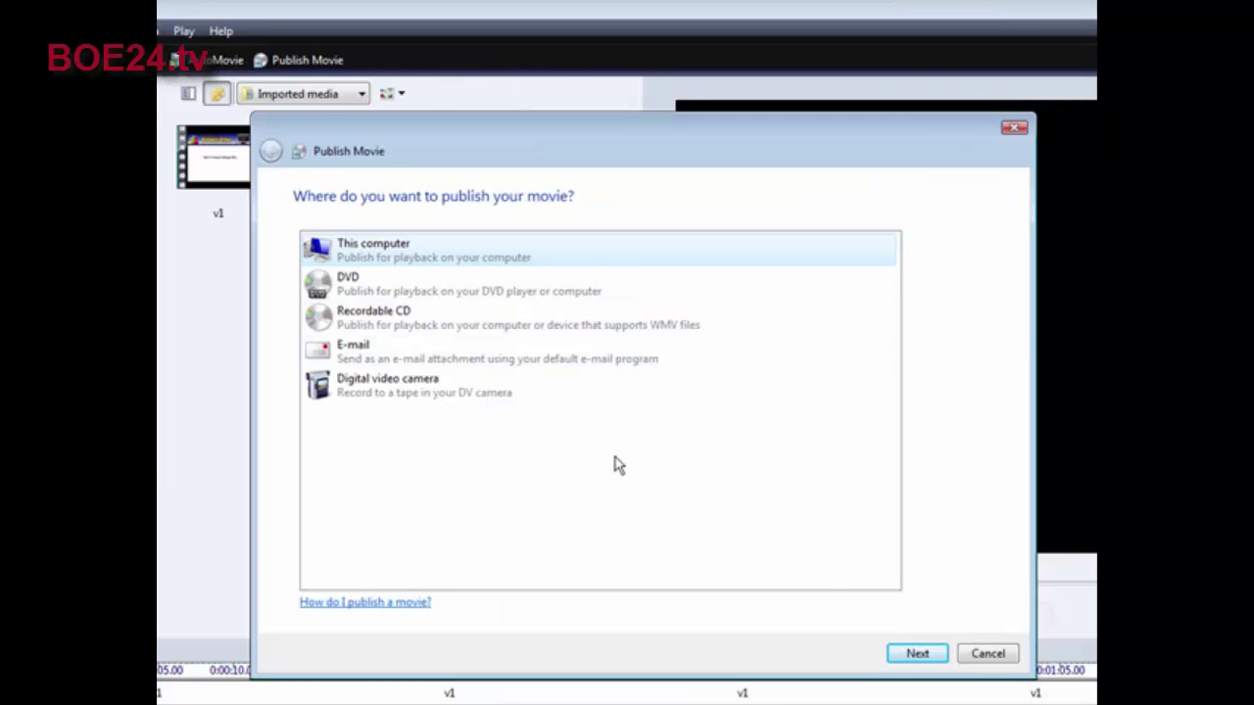
pyautogui.click(918, 654)
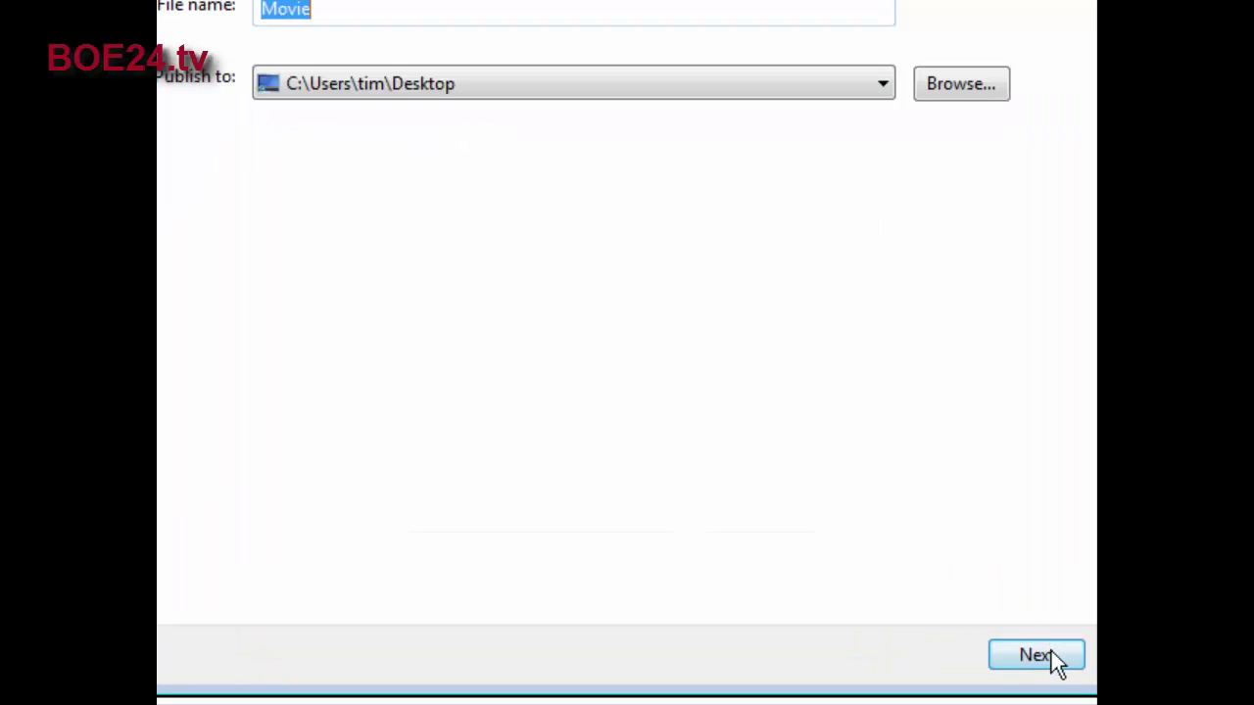
pyautogui.click(1038, 655)
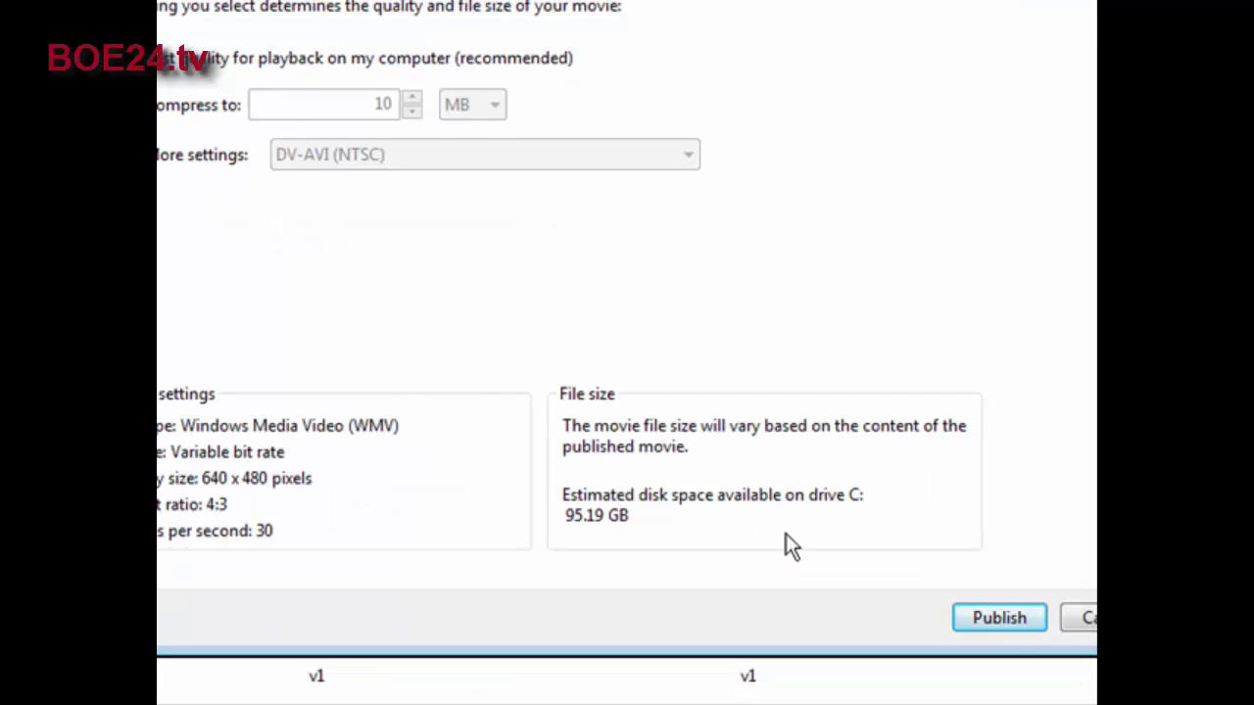
pyautogui.click(1006, 624)
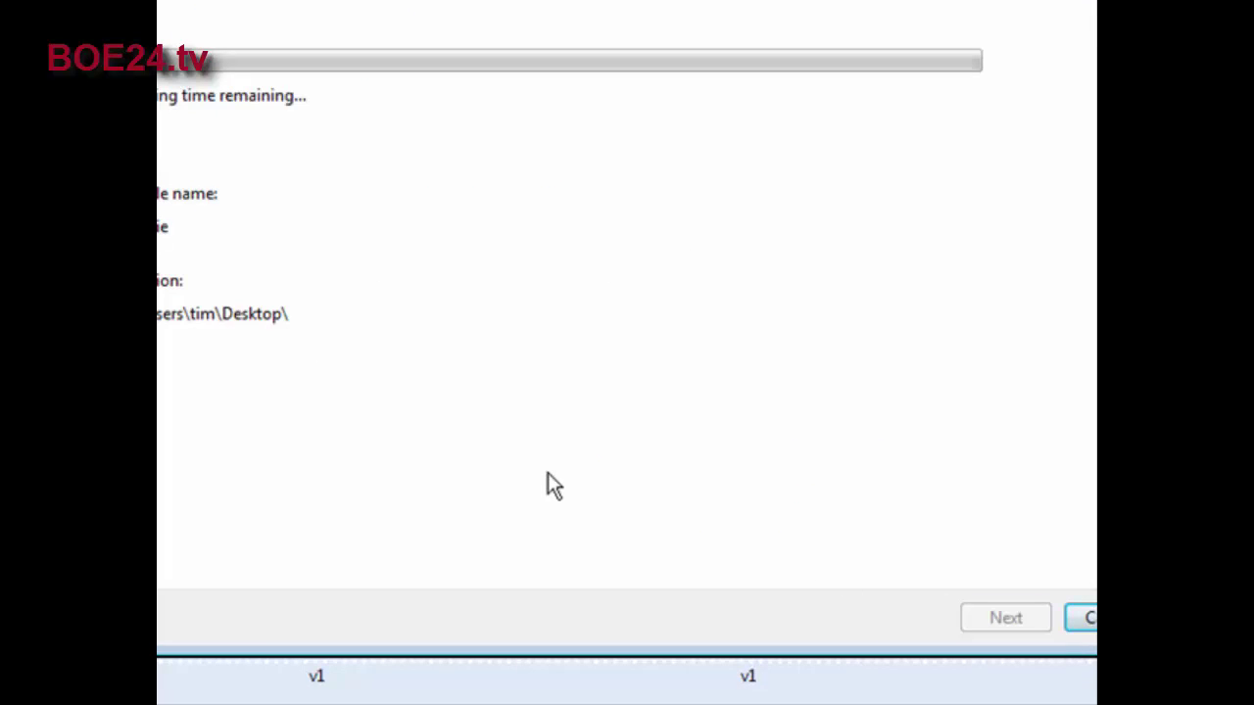